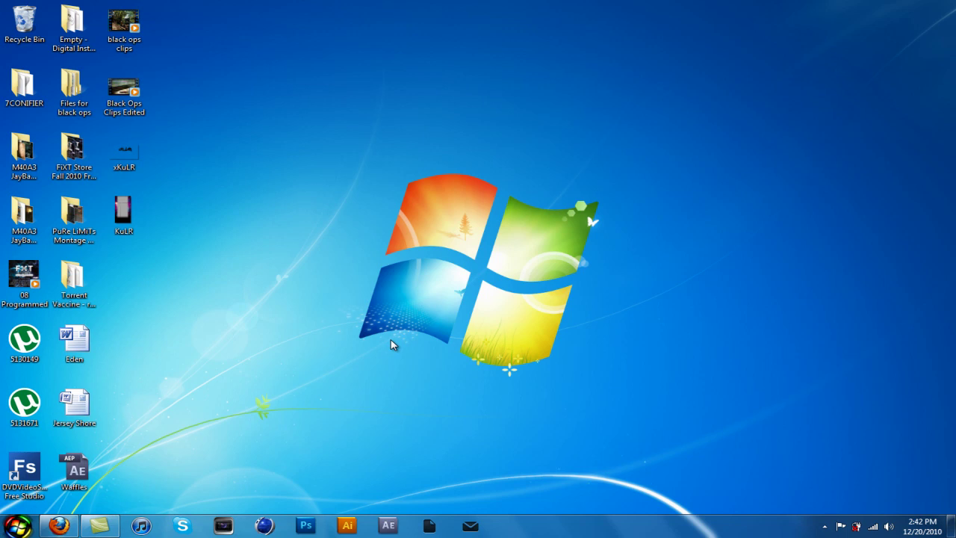
- Open the Documents library, move its window across the desktop to examine the glass borders, and close it
{"action": "left_click", "coordinate": [17, 526]}
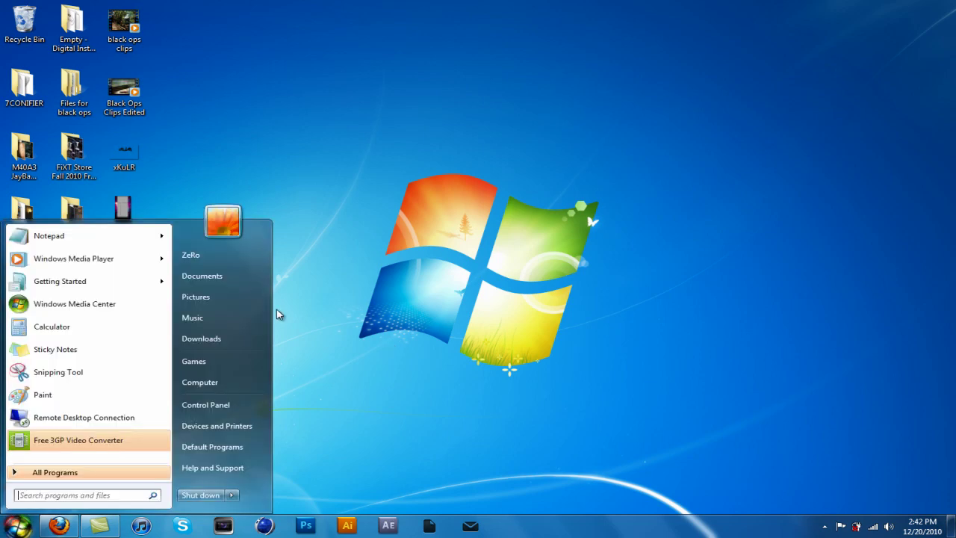
{"action": "left_click", "coordinate": [216, 276]}
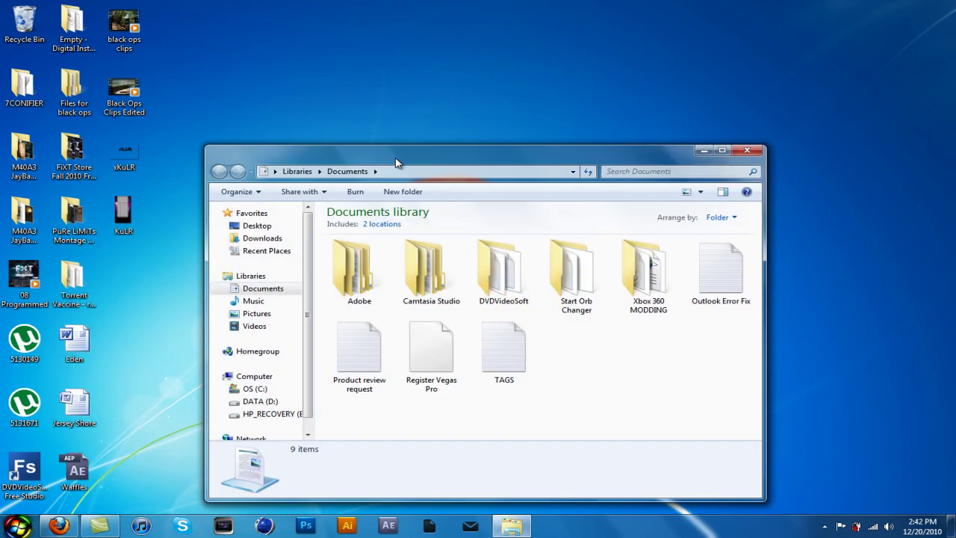
{"action": "left_click_drag", "start_coordinate": [396, 163], "coordinate": [437, 183]}
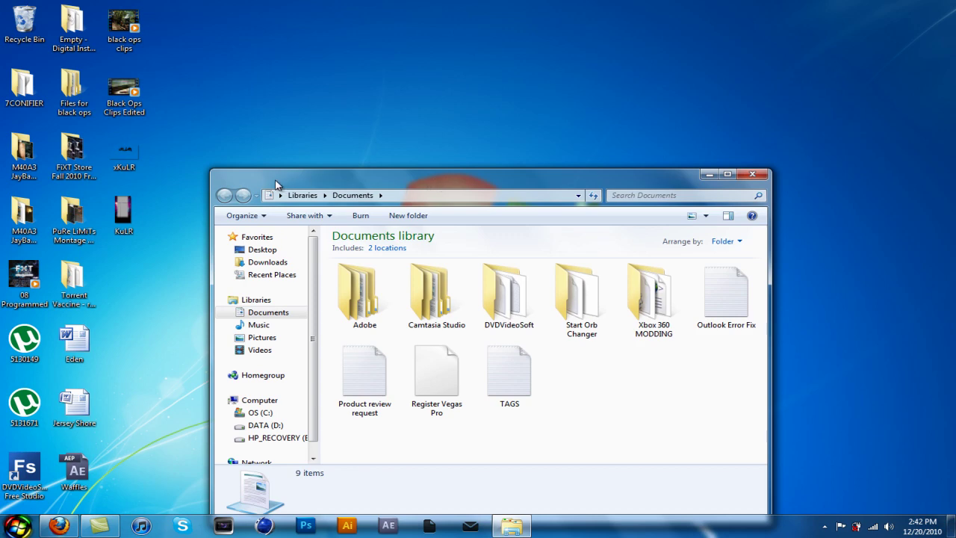
{"action": "left_click", "coordinate": [752, 174]}
{"action": "right_click", "coordinate": [373, 270]}
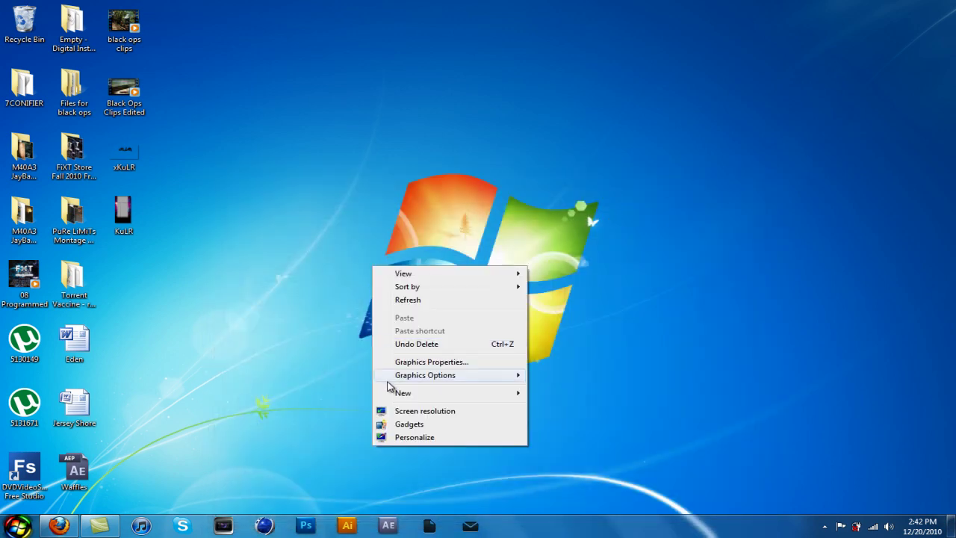
{"action": "left_click", "coordinate": [306, 370]}
- Switch to Firefox, download windows7aeroblurtweaker.zip from the MediaFire page and open it with WinRAR
{"action": "left_click", "coordinate": [67, 527]}
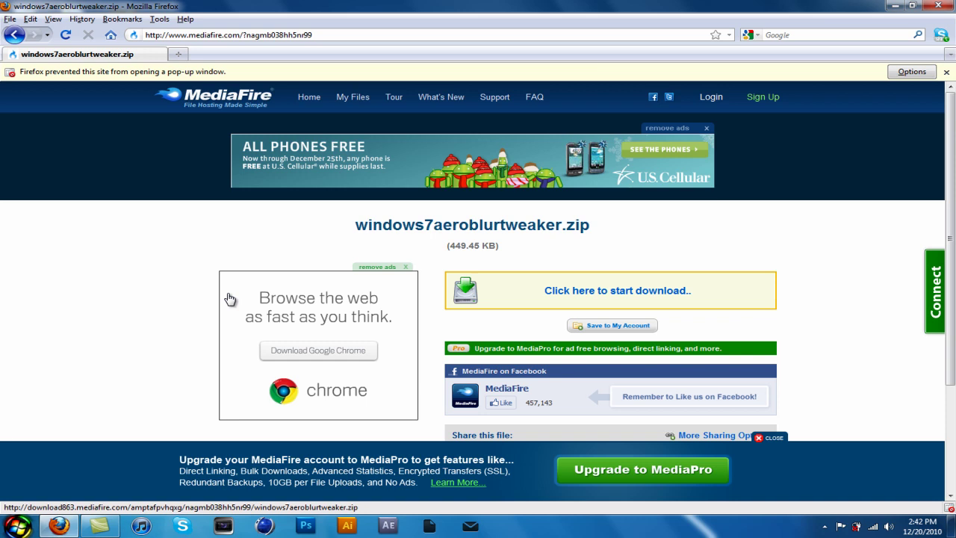
{"action": "left_click", "coordinate": [607, 299]}
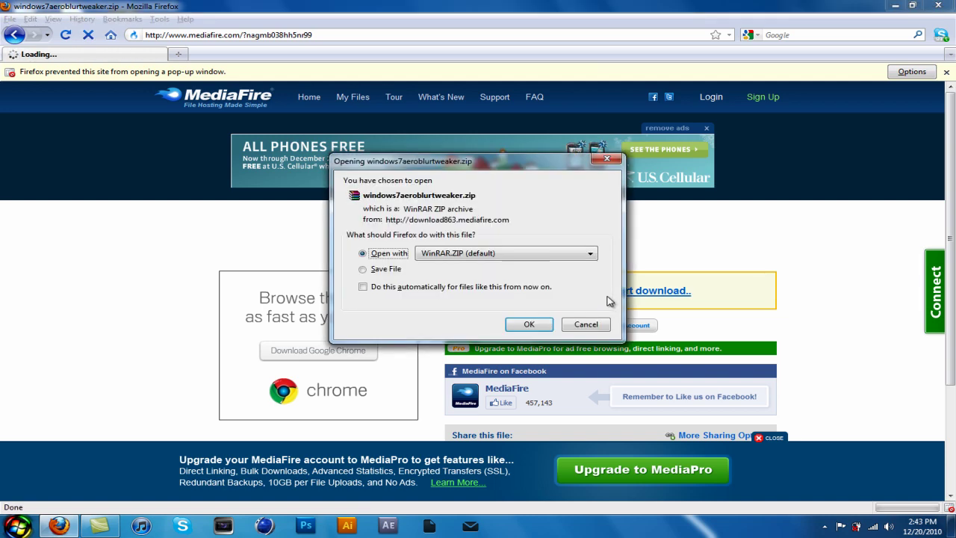
{"action": "left_click", "coordinate": [532, 324]}
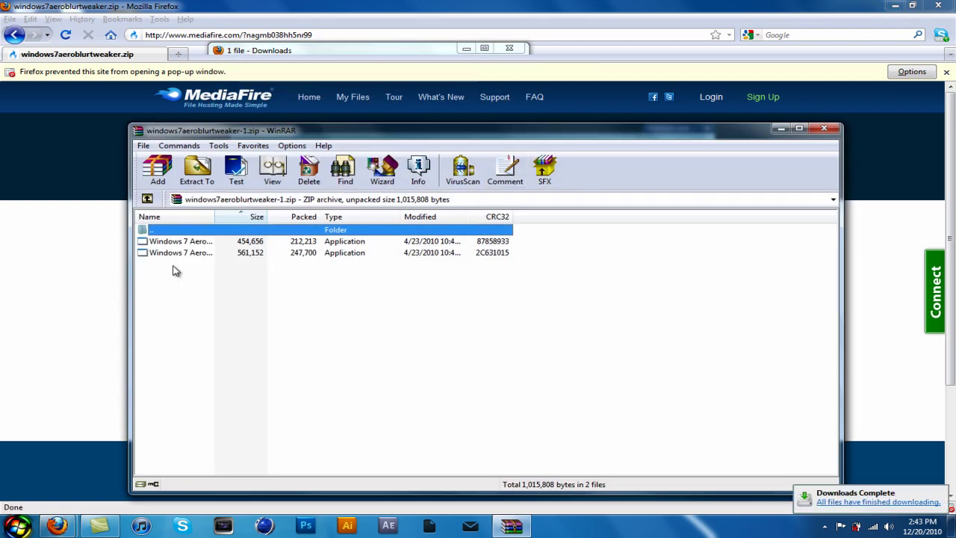
- Extract both Windows 7 Aero Blur Tweaker applications from the archive to the Desktop
{"action": "left_click_drag", "start_coordinate": [172, 271], "coordinate": [171, 241]}
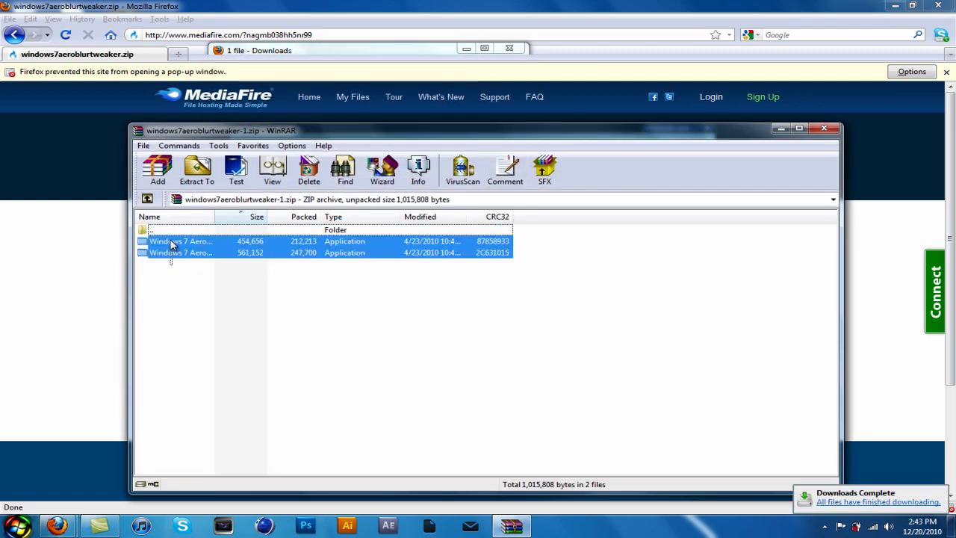
{"action": "left_click", "coordinate": [212, 170]}
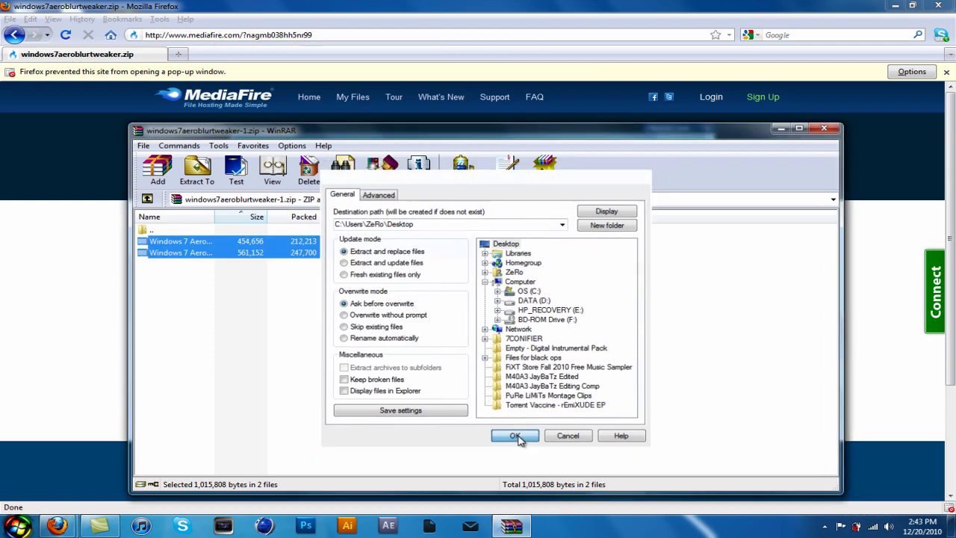
{"action": "left_click", "coordinate": [515, 436]}
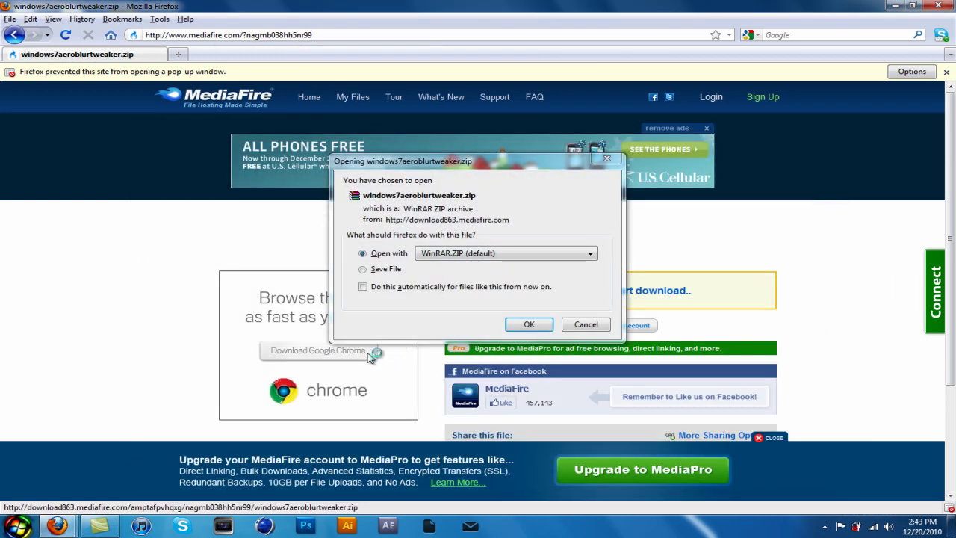
- Cancel the repeated download prompt, minimize the browser, and clear and close the Downloads list
{"action": "left_click", "coordinate": [584, 324]}
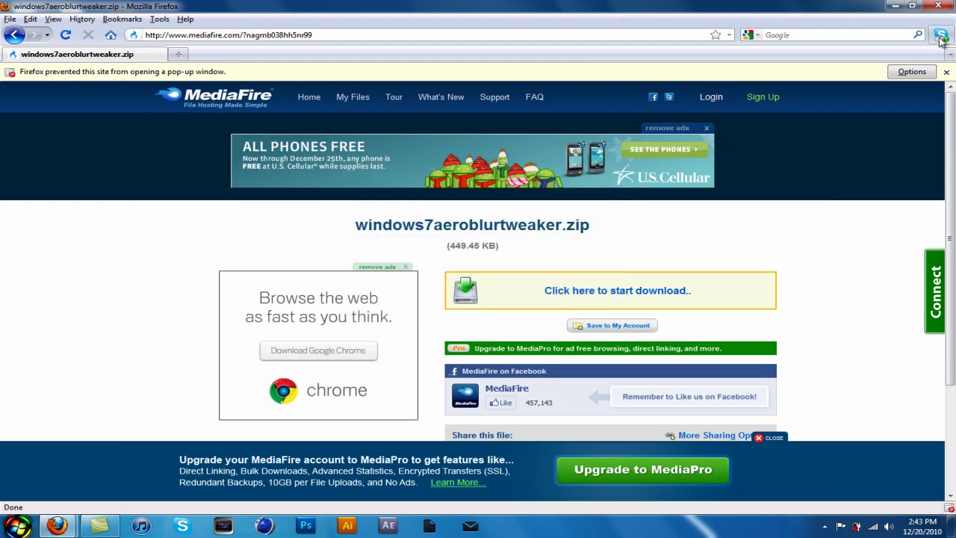
{"action": "left_click", "coordinate": [912, 5]}
{"action": "double_click", "coordinate": [625, 11]}
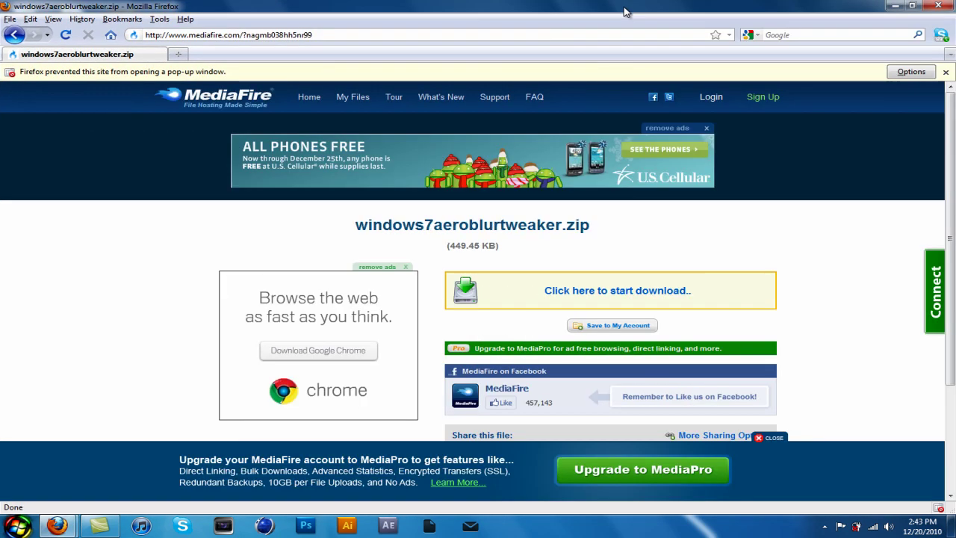
{"action": "left_click", "coordinate": [894, 6]}
{"action": "left_click", "coordinate": [238, 207]}
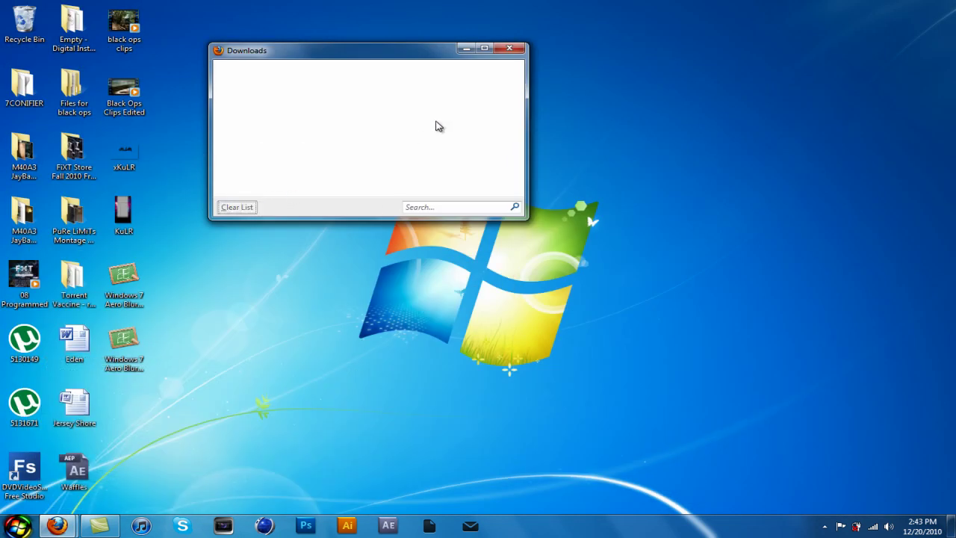
{"action": "left_click", "coordinate": [509, 48]}
- Compare the full names of the two extracted tweaker files on the desktop to tell the 32-bit and 64-bit versions apart
{"action": "left_click", "coordinate": [135, 290]}
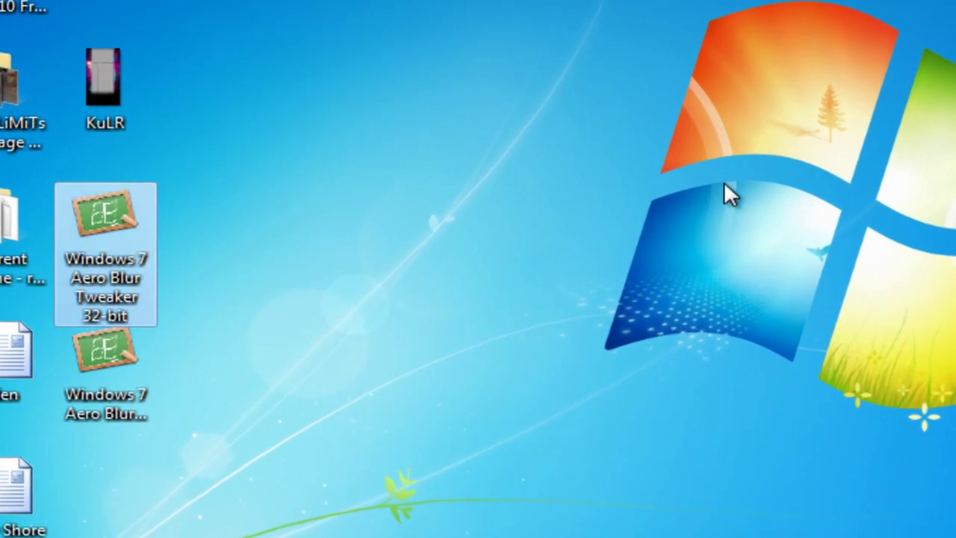
{"action": "key", "text": "Down"}
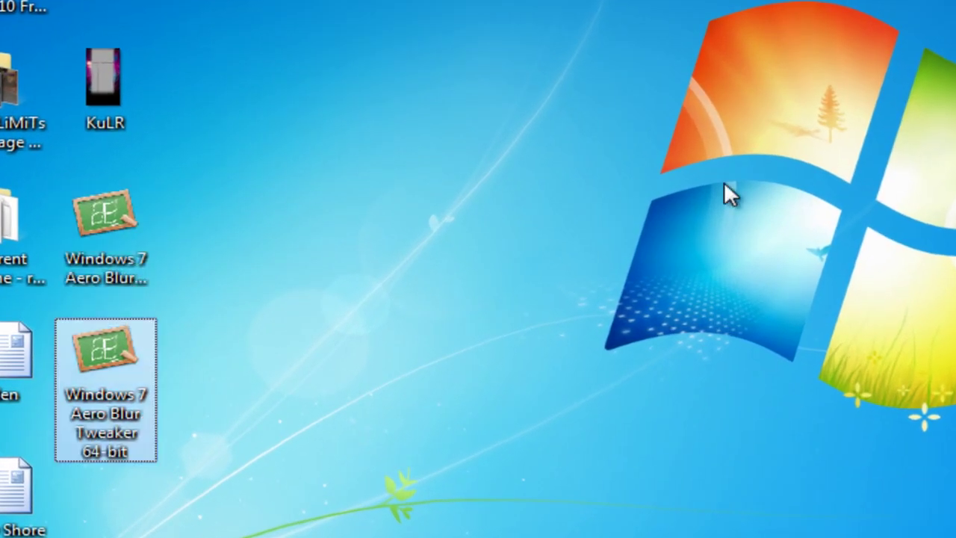
{"action": "key", "text": "Up"}
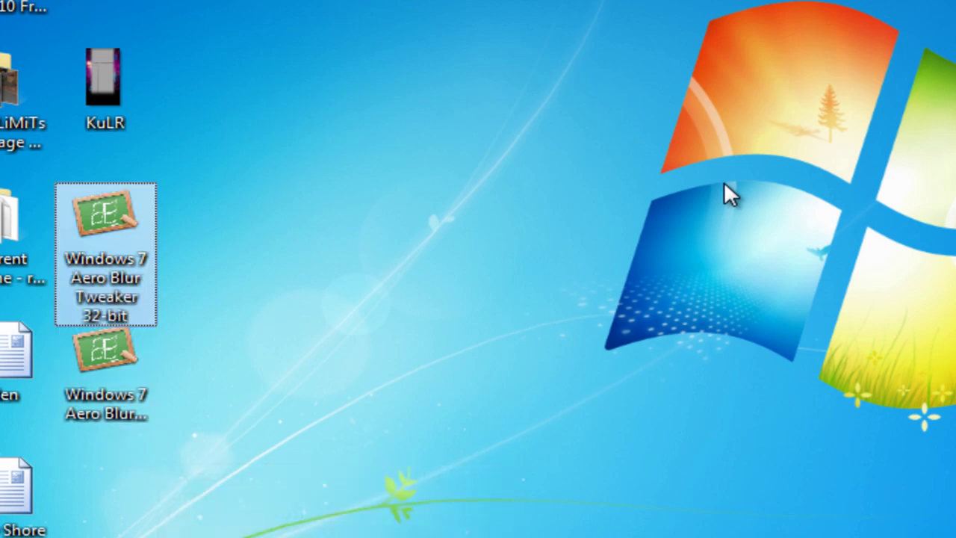
- View the Computer properties to check the Windows system type, and close the System window
{"action": "key", "text": "super"}
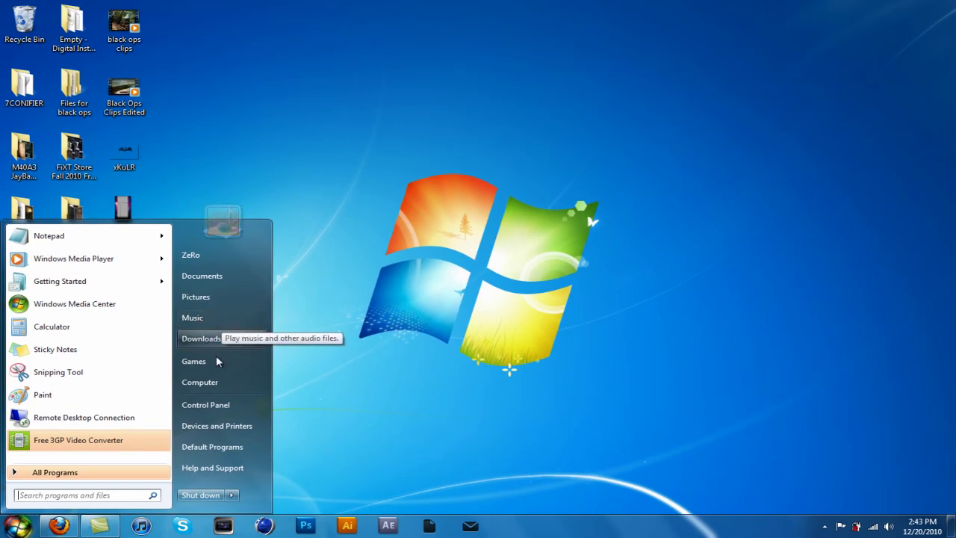
{"action": "right_click", "coordinate": [233, 383]}
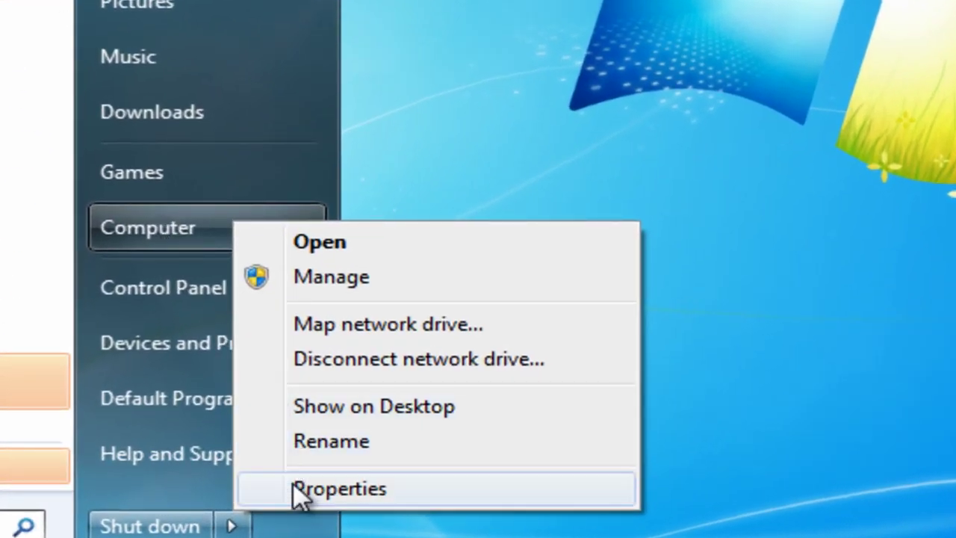
{"action": "left_click", "coordinate": [313, 489]}
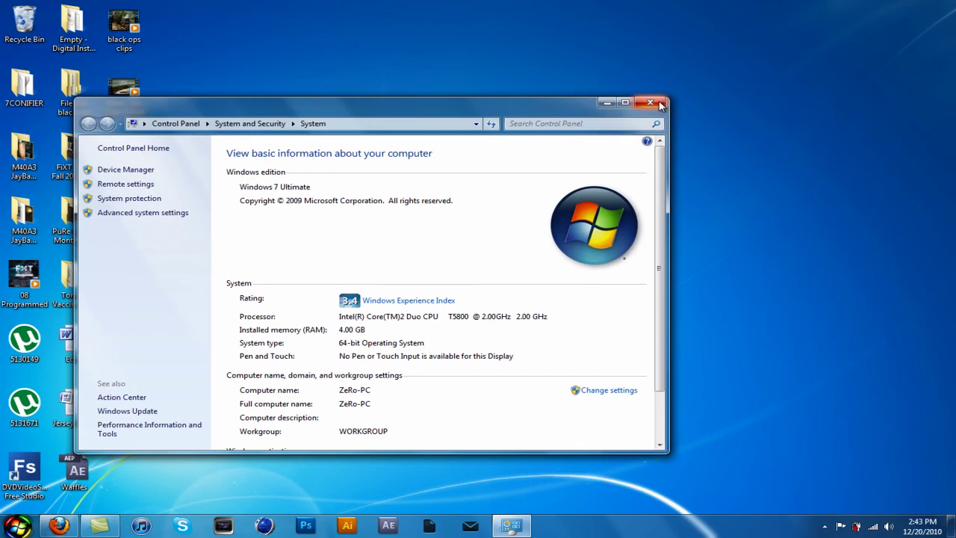
{"action": "left_click", "coordinate": [656, 106]}
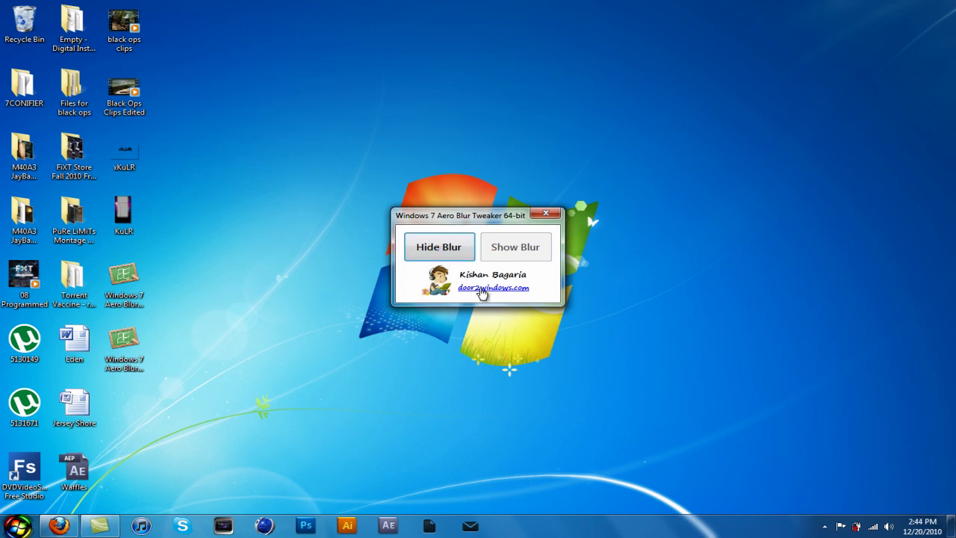
- Hide the Aero blur with the 64-bit Windows 7 Aero Blur Tweaker and close the tool
{"action": "left_click", "coordinate": [448, 252]}
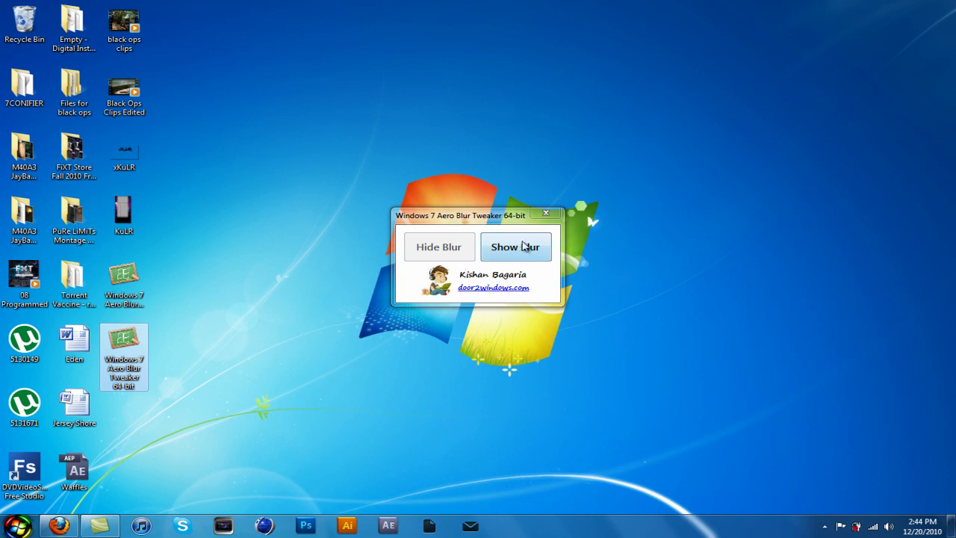
{"action": "left_click", "coordinate": [545, 215]}
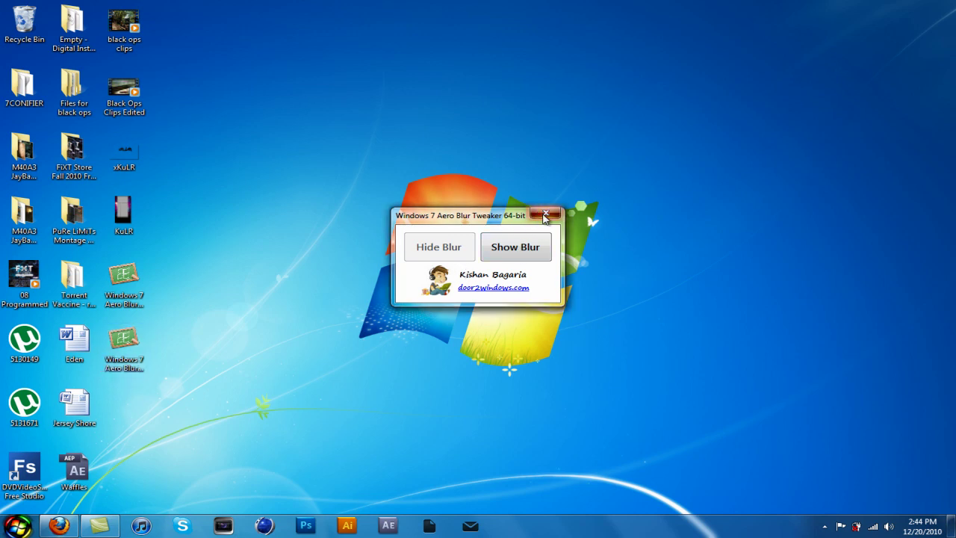
{"action": "left_click", "coordinate": [546, 216]}
- Examine the Start menu's glass and search it for "aero", clearing the search text again
{"action": "left_click", "coordinate": [8, 531]}
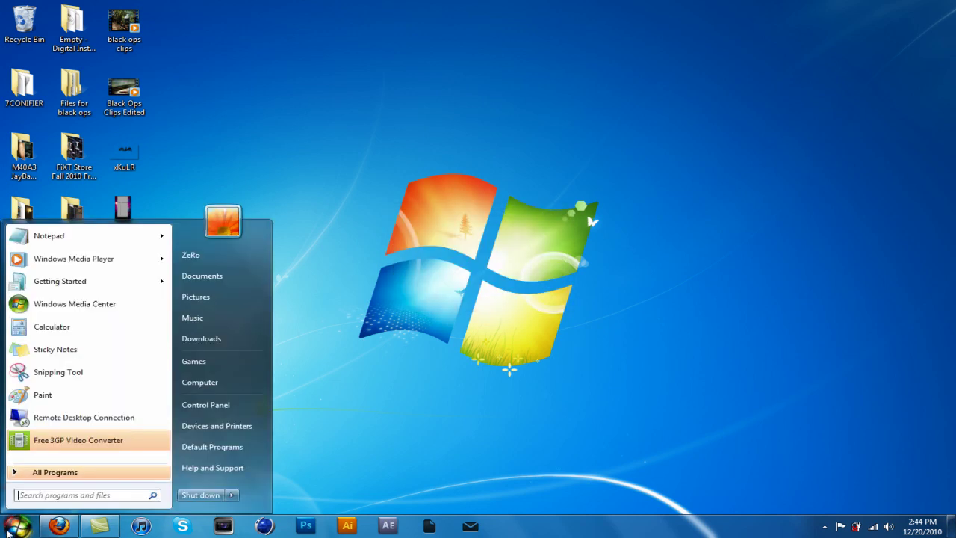
{"action": "left_click", "coordinate": [634, 346]}
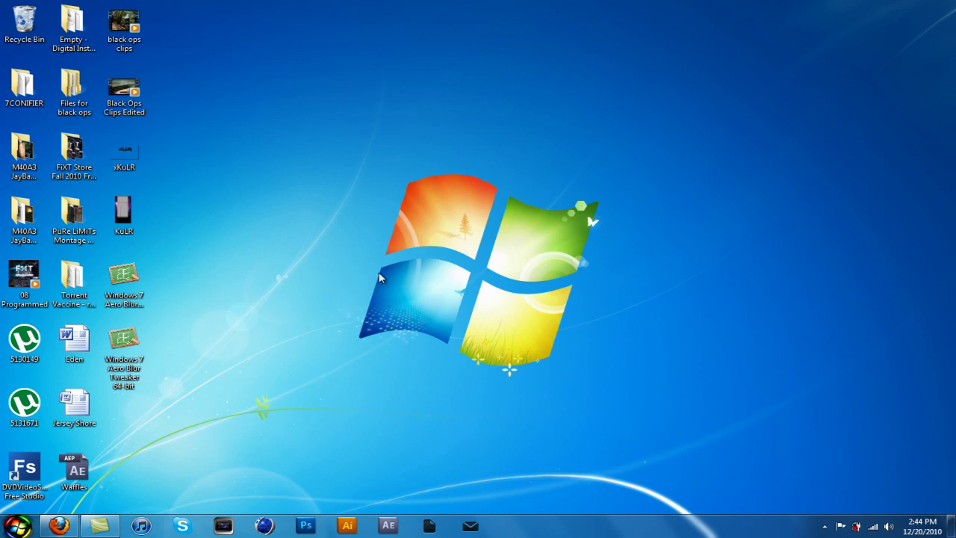
{"action": "key", "text": "super"}
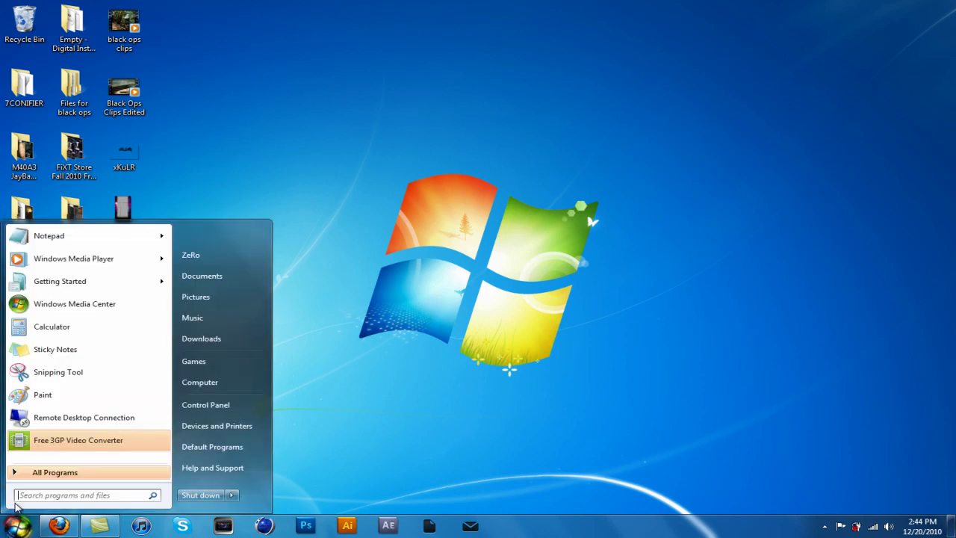
{"action": "type", "text": "aero"}
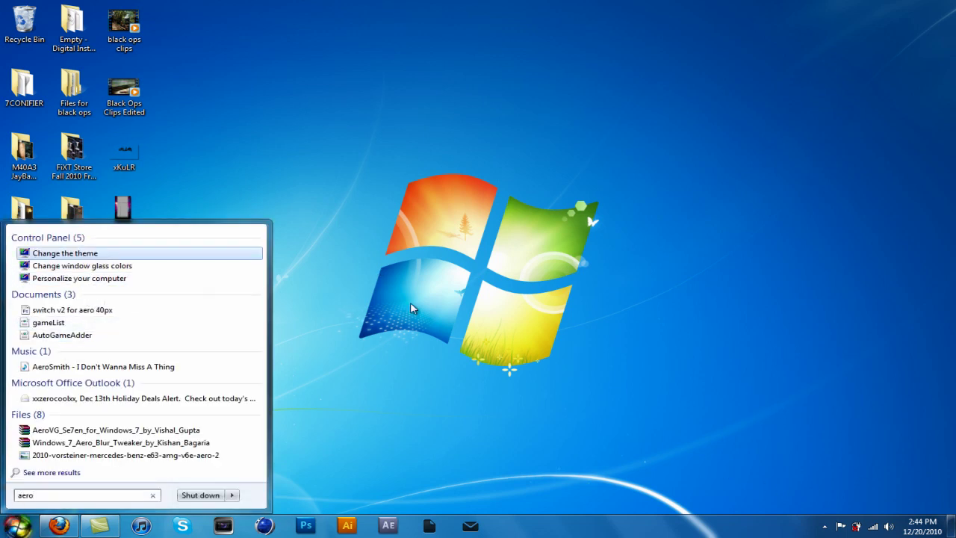
{"action": "key", "text": "BackSpace"}
{"action": "key", "text": "BackSpace"}
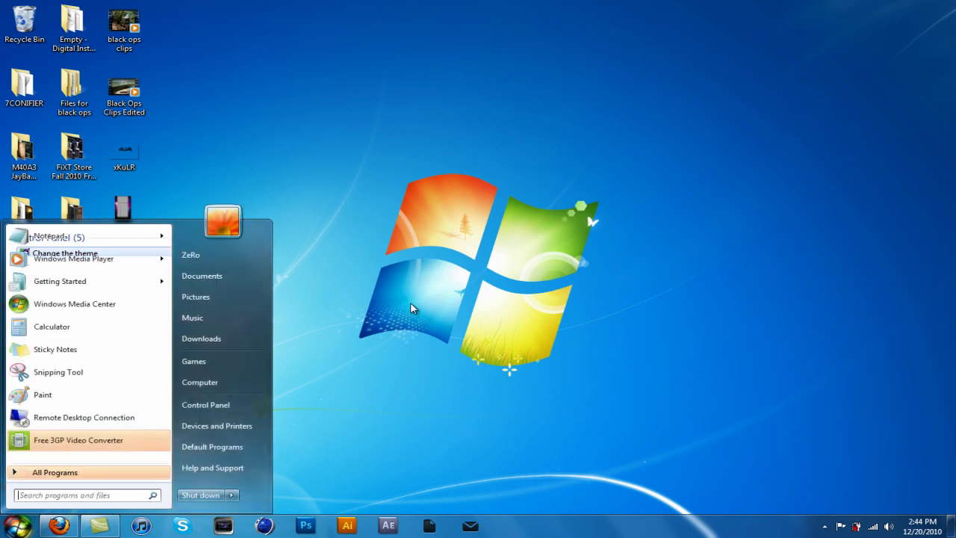
- Search the Start menu for "transparent" to locate the setting that enables or disables transparent glass on windows, and dismiss the menu
{"action": "type", "text": "tran"}
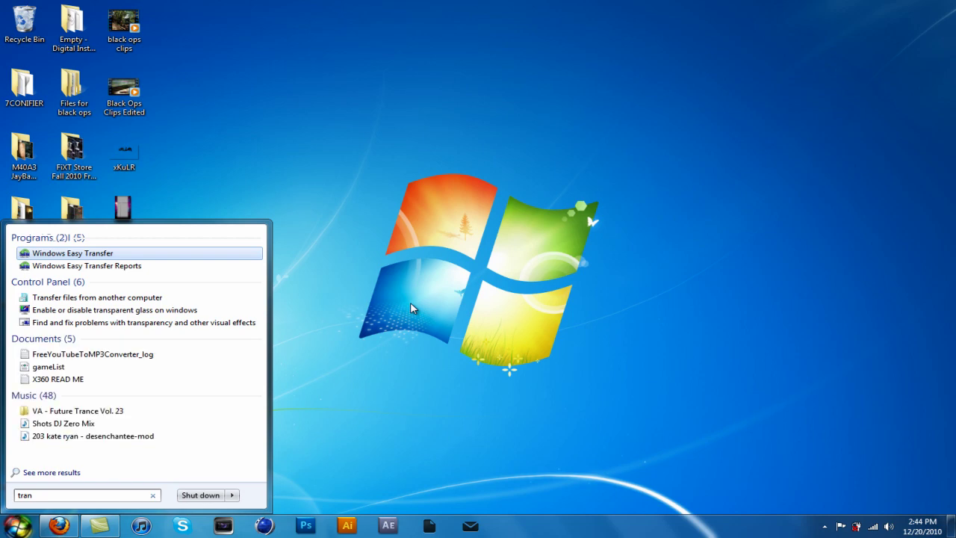
{"action": "key", "text": "Down"}
{"action": "key", "text": "Down"}
{"action": "key", "text": "Down"}
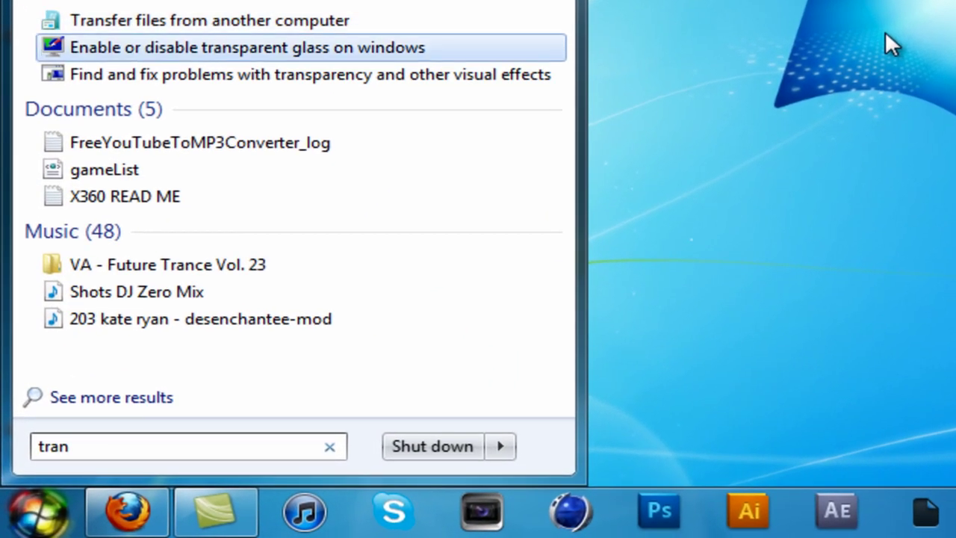
{"action": "type", "text": "s"}
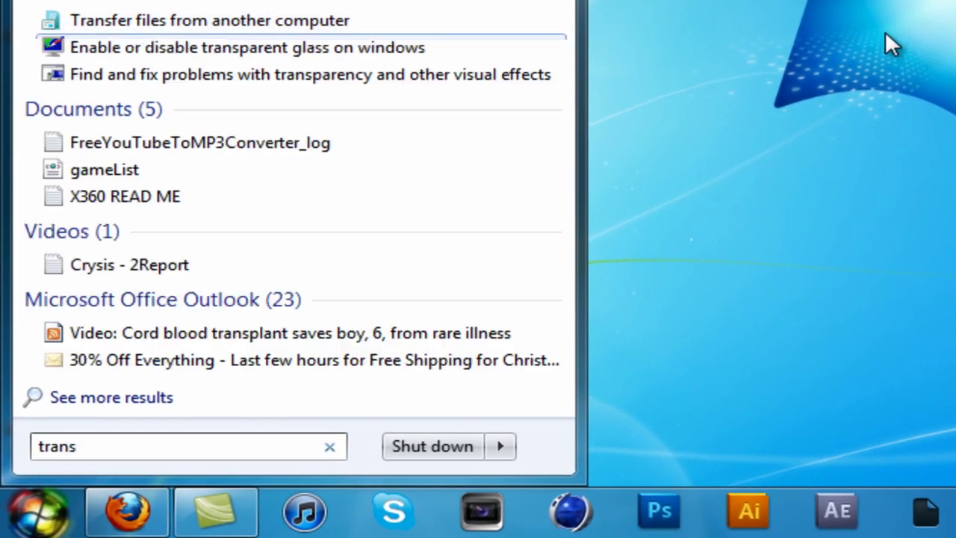
{"action": "type", "text": "parent"}
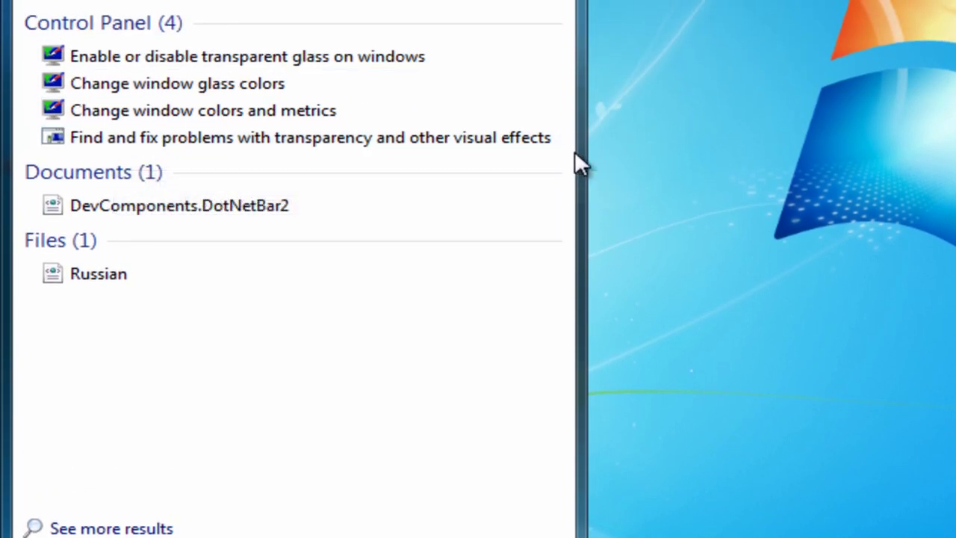
{"action": "left_click", "coordinate": [666, 249]}
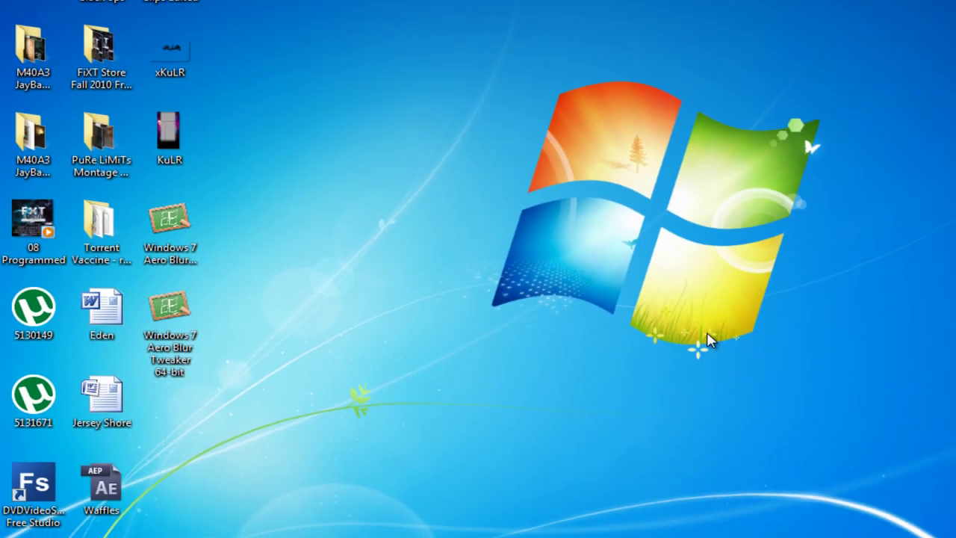
- Open the desktop's Personalization window and move it nearer the middle of the desktop
{"action": "right_click", "coordinate": [517, 357]}
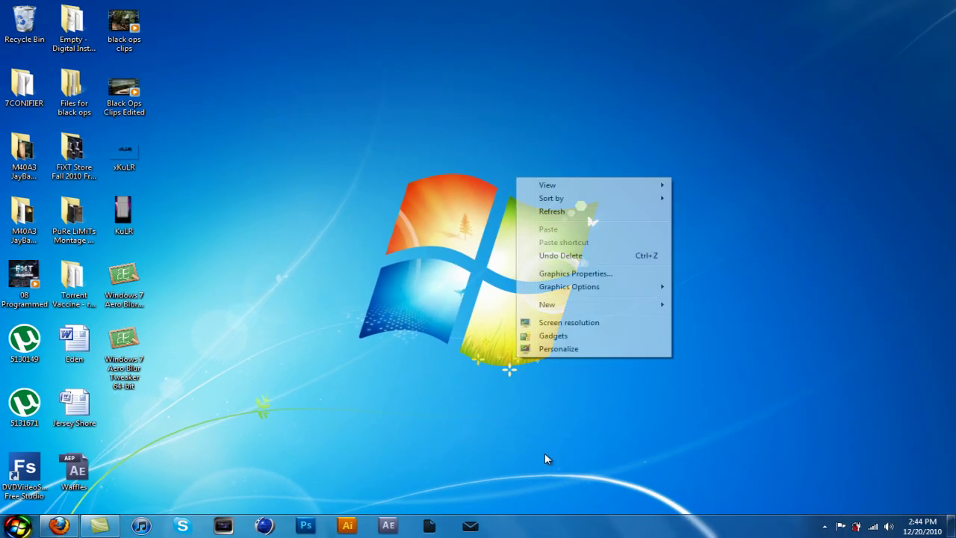
{"action": "left_click", "coordinate": [544, 349]}
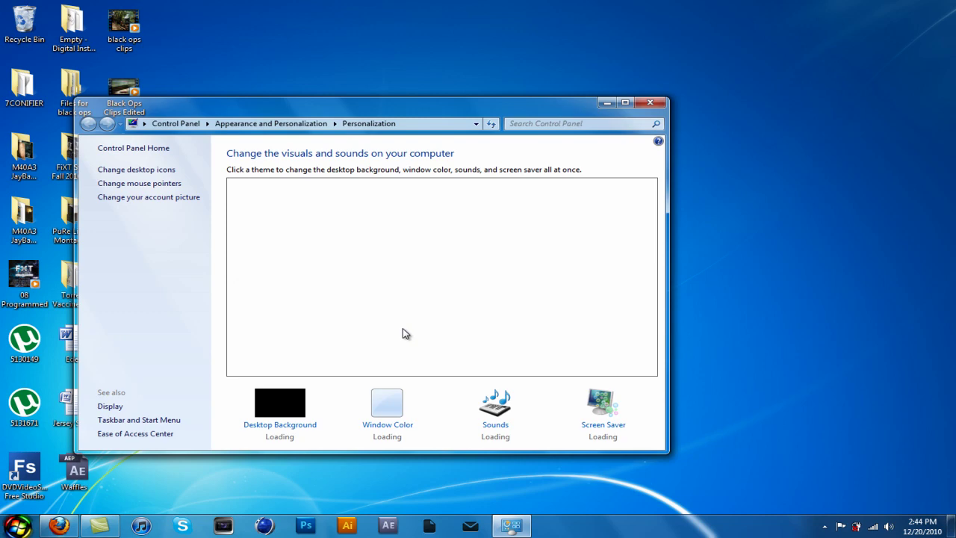
{"action": "left_click_drag", "start_coordinate": [241, 115], "coordinate": [320, 161]}
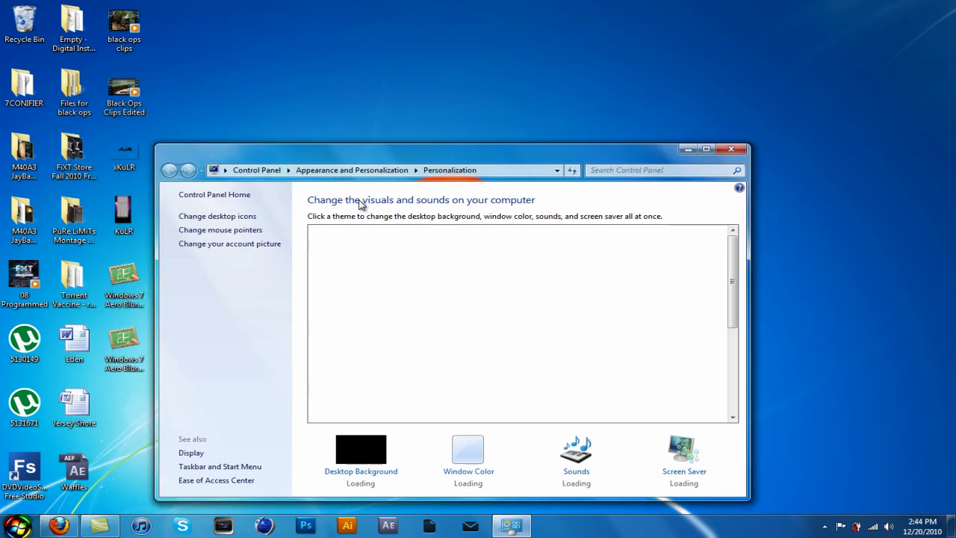
- Apply the installed AeroVG Se7en RTM theme, reposition the Personalization window slightly over the new wallpaper, and close it
{"action": "mouse_move", "coordinate": [359, 204]}
{"action": "left_mouse_down"}
{"action": "mouse_move", "coordinate": [332, 194]}
{"action": "mouse_move", "coordinate": [349, 230]}
{"action": "mouse_move", "coordinate": [353, 206]}
{"action": "mouse_move", "coordinate": [345, 212]}
{"action": "left_mouse_up"}
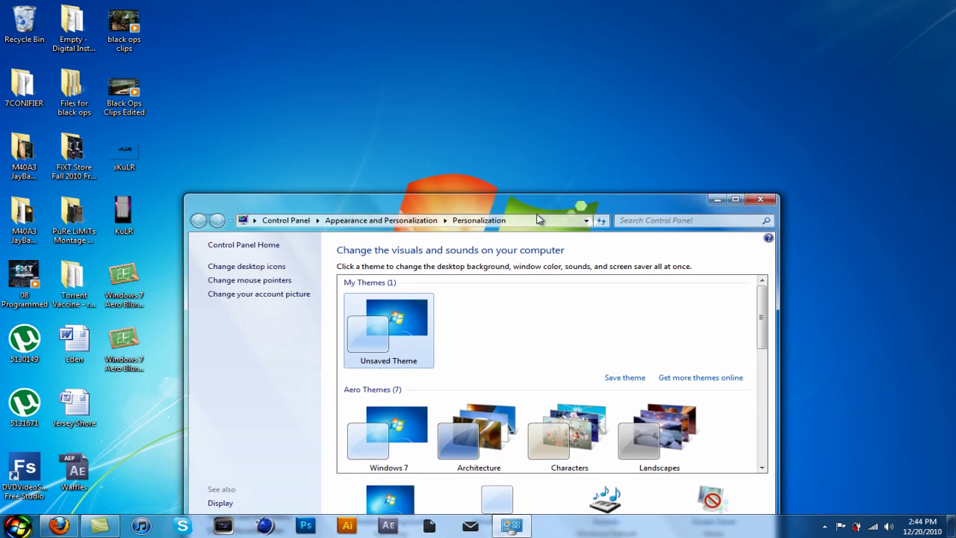
{"action": "left_click_drag", "start_coordinate": [412, 198], "coordinate": [383, 108]}
{"action": "scroll", "coordinate": [390, 298], "scroll_direction": "down", "scroll_amount": 1}
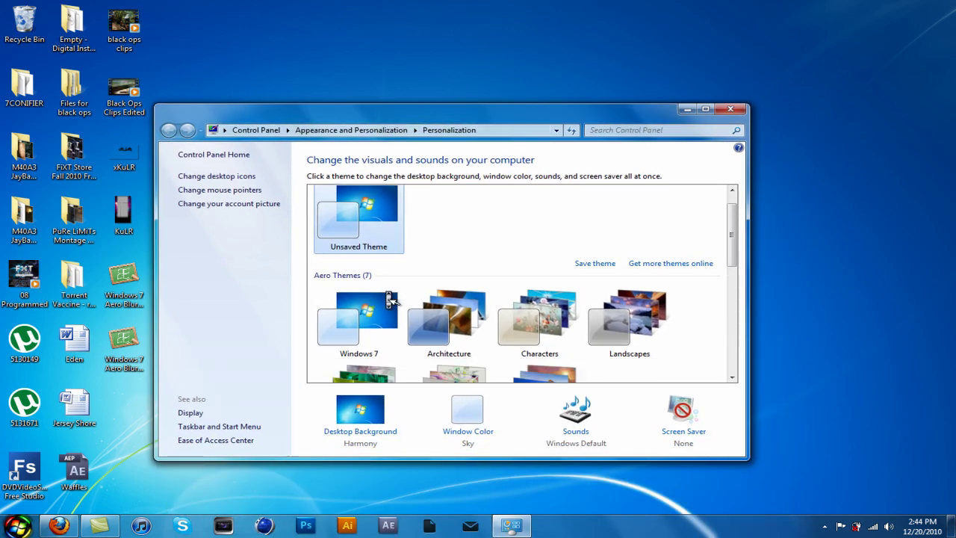
{"action": "scroll", "coordinate": [391, 299], "scroll_direction": "down", "scroll_amount": 5}
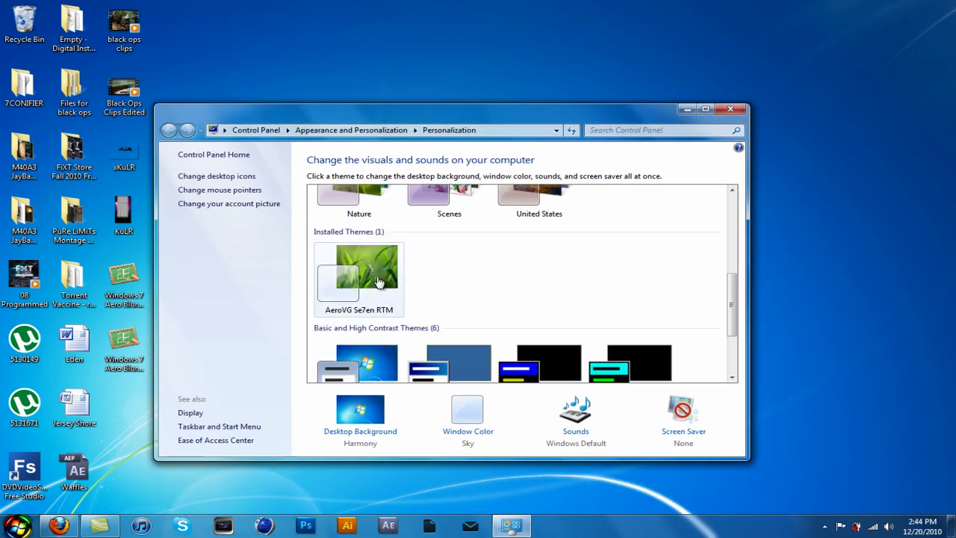
{"action": "left_click", "coordinate": [379, 281]}
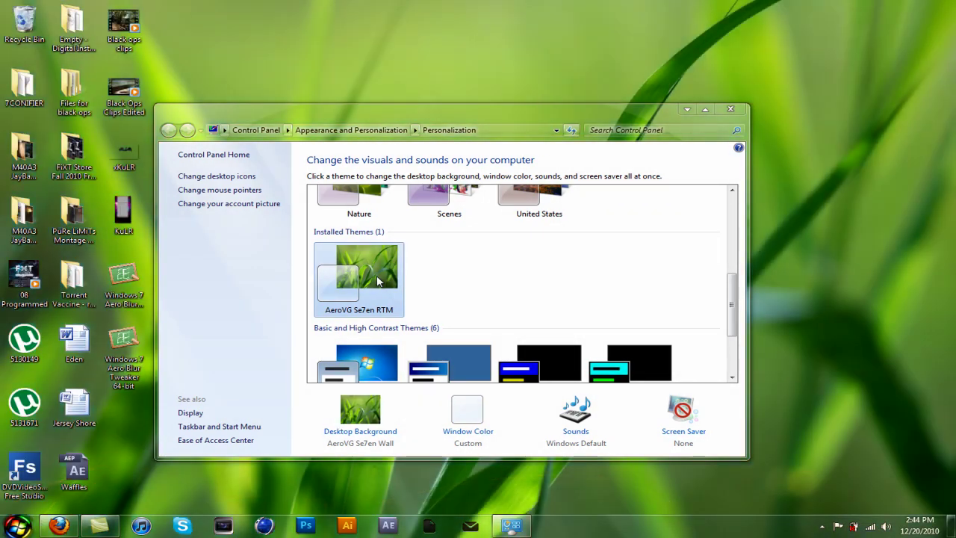
{"action": "left_click_drag", "start_coordinate": [459, 127], "coordinate": [523, 114]}
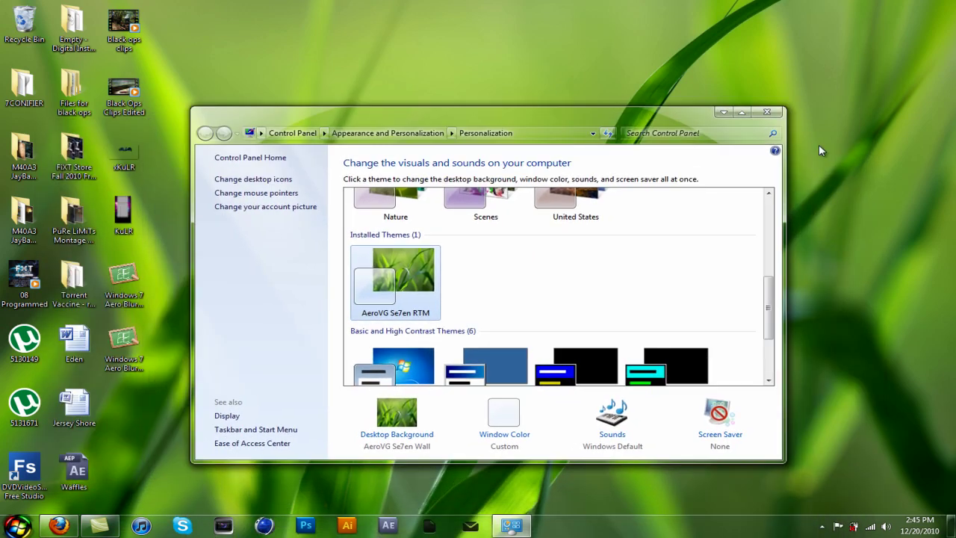
{"action": "left_click", "coordinate": [775, 113]}
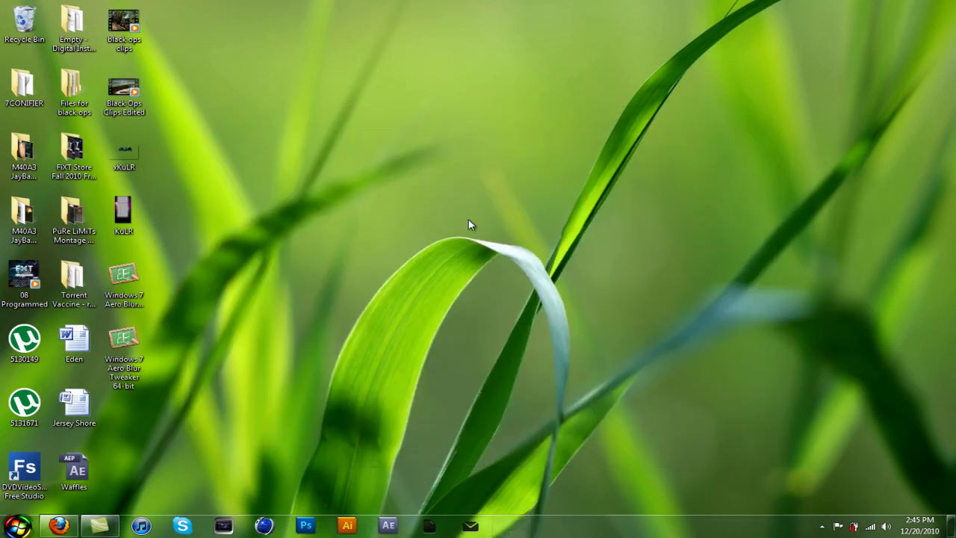